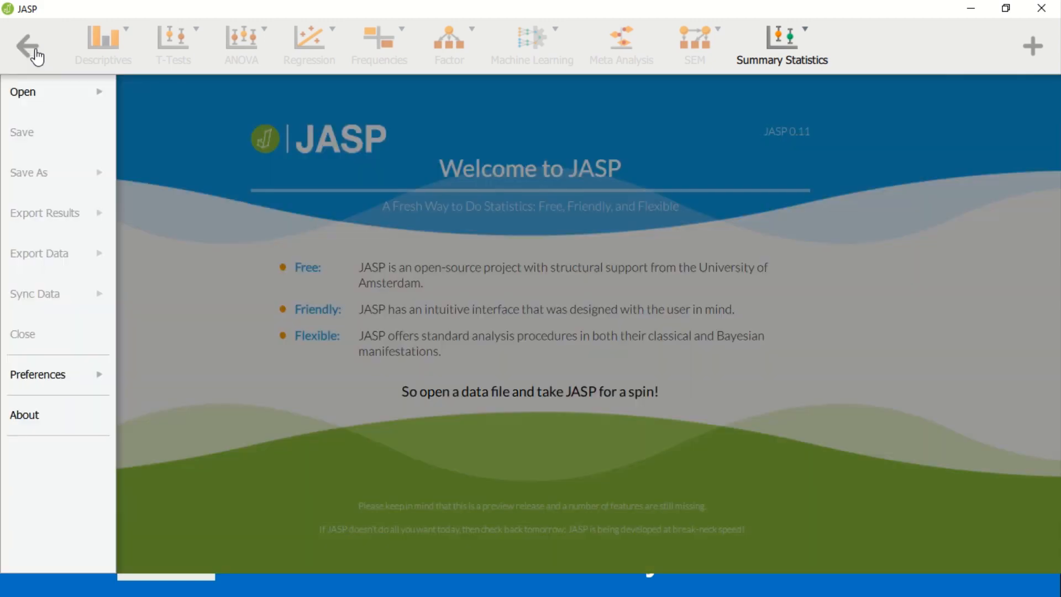
# - Open the Latihan data set from the computer's Desktop folder
pyautogui.click(26, 91)
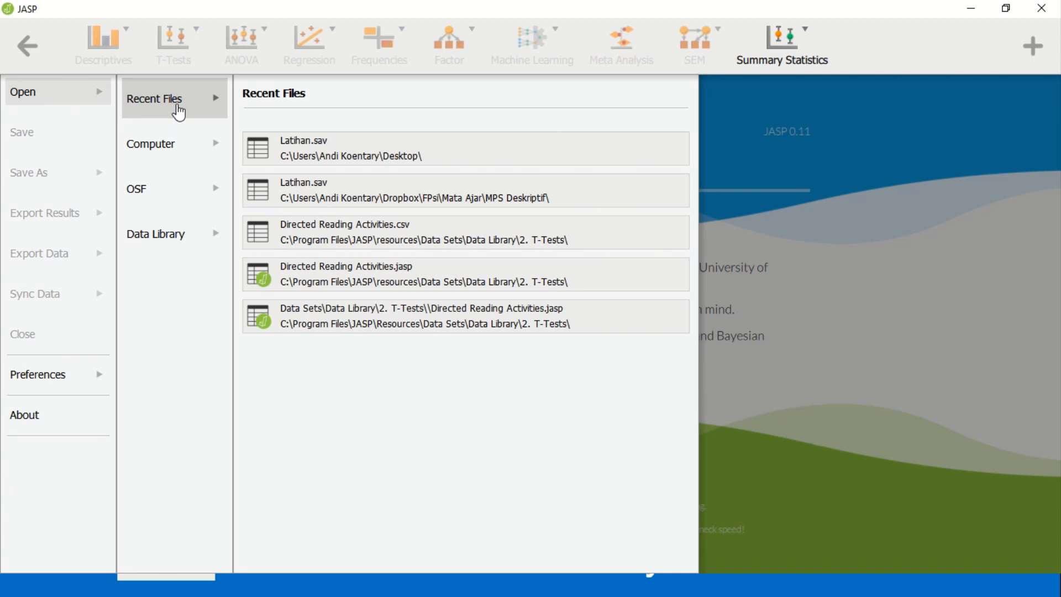
pyautogui.click(166, 148)
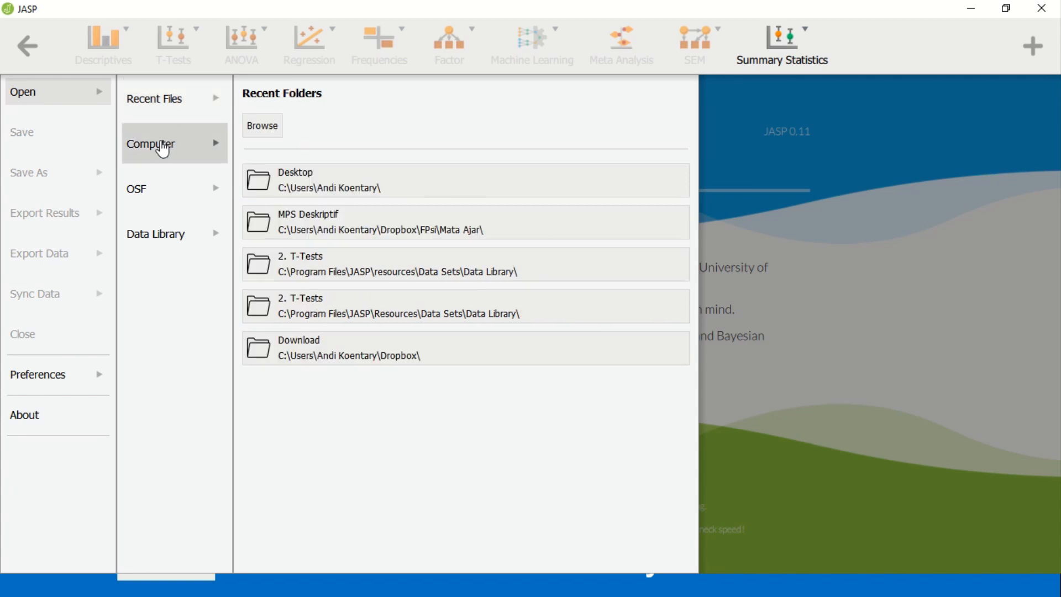
pyautogui.click(193, 207)
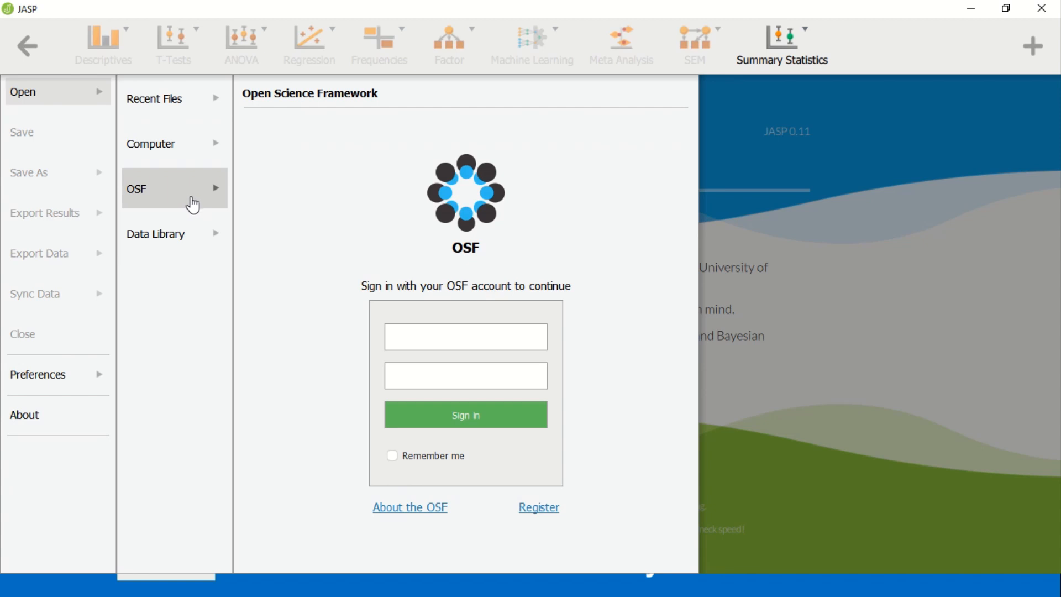
pyautogui.click(176, 243)
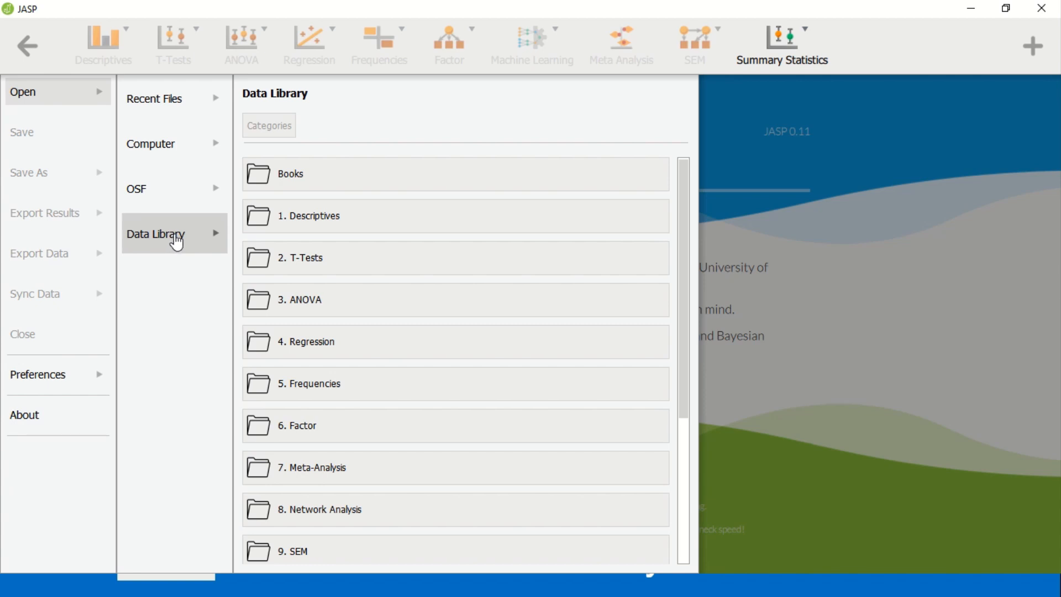
pyautogui.click(217, 194)
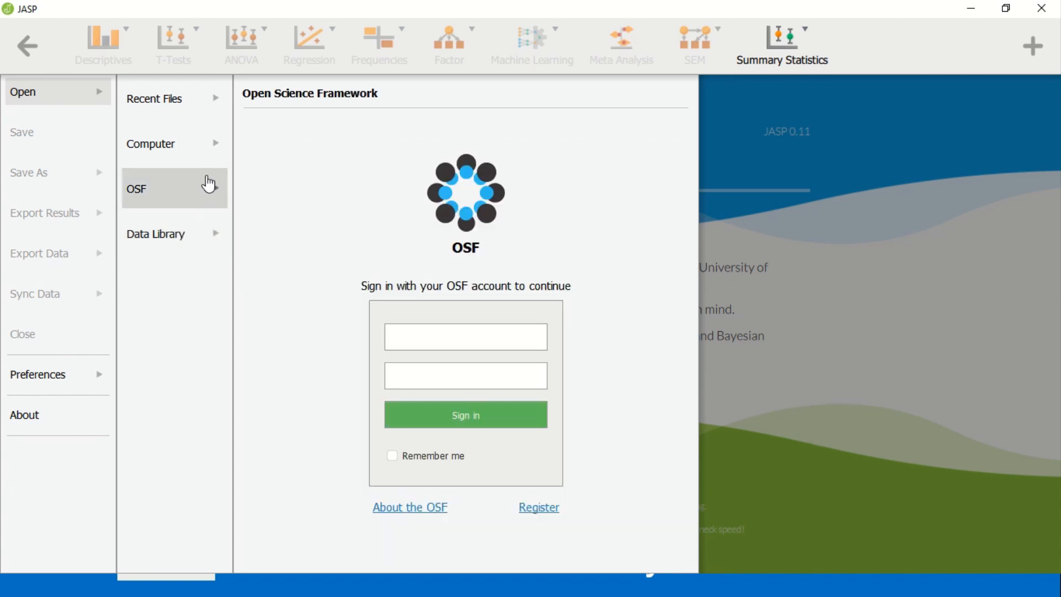
pyautogui.click(183, 163)
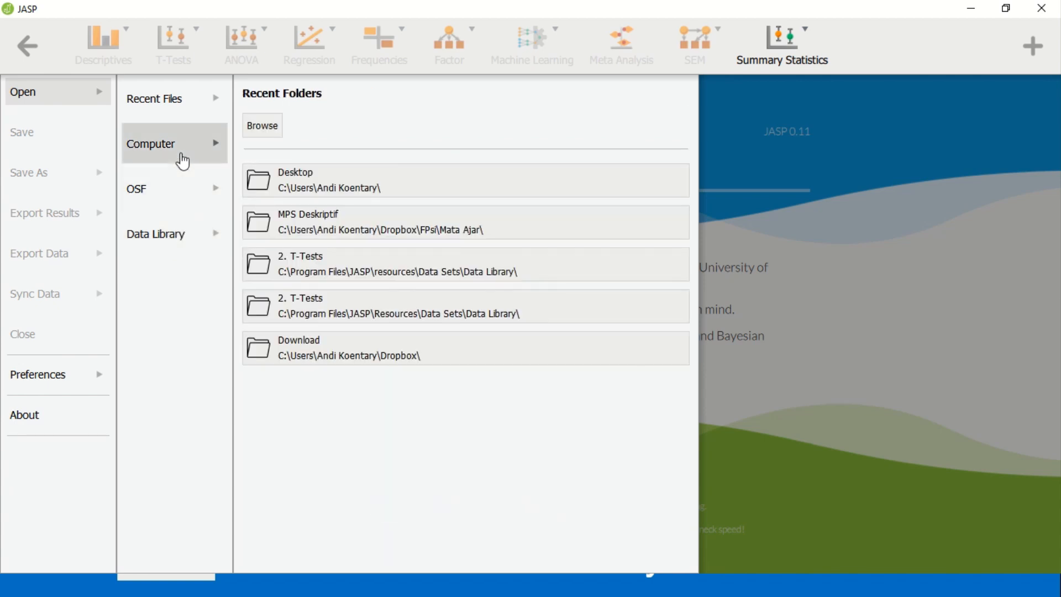
pyautogui.click(268, 130)
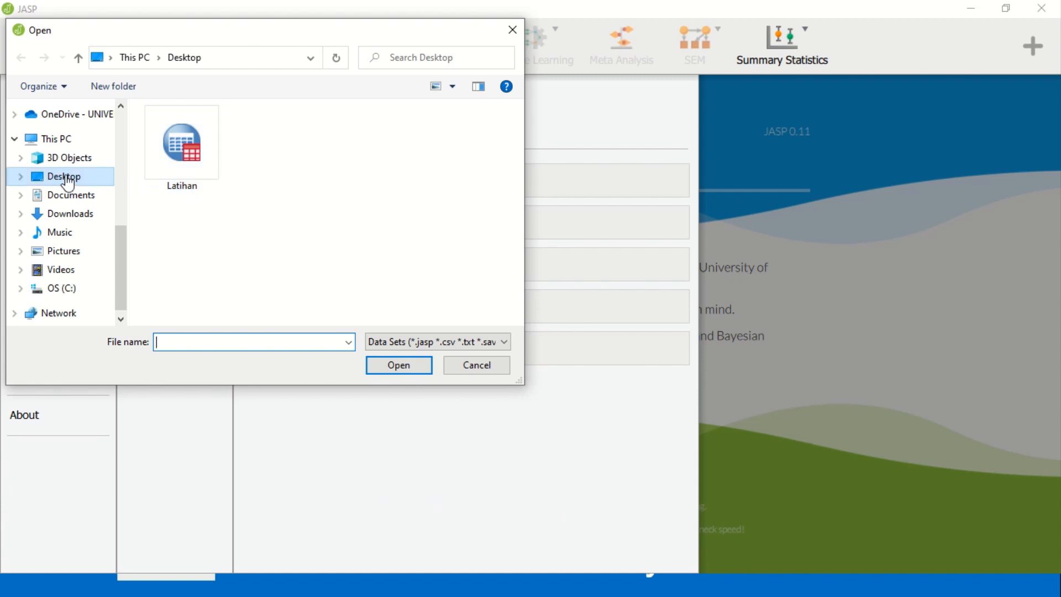
pyautogui.click(188, 165)
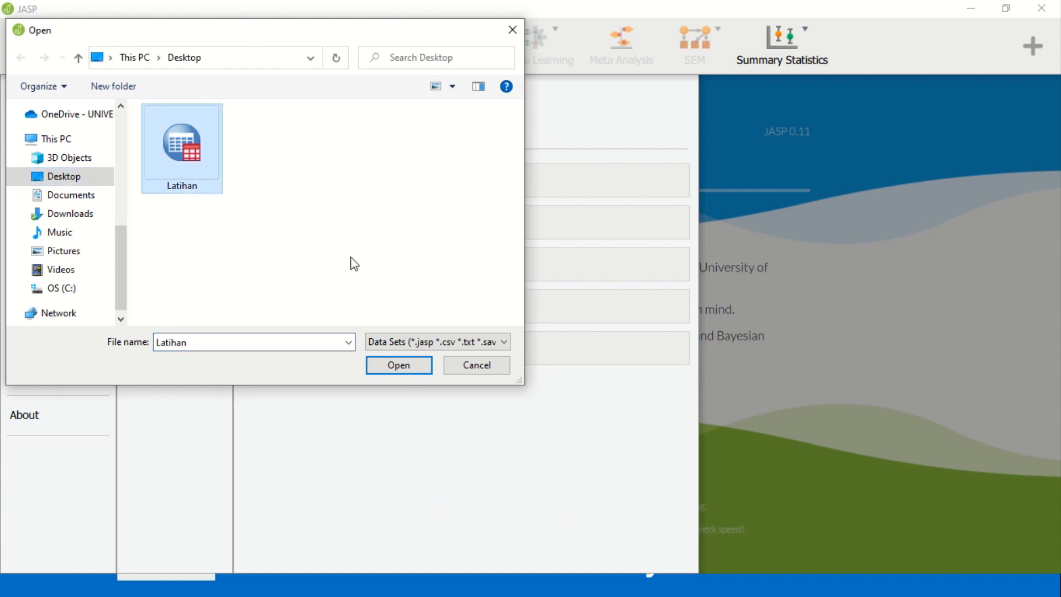
pyautogui.click(374, 370)
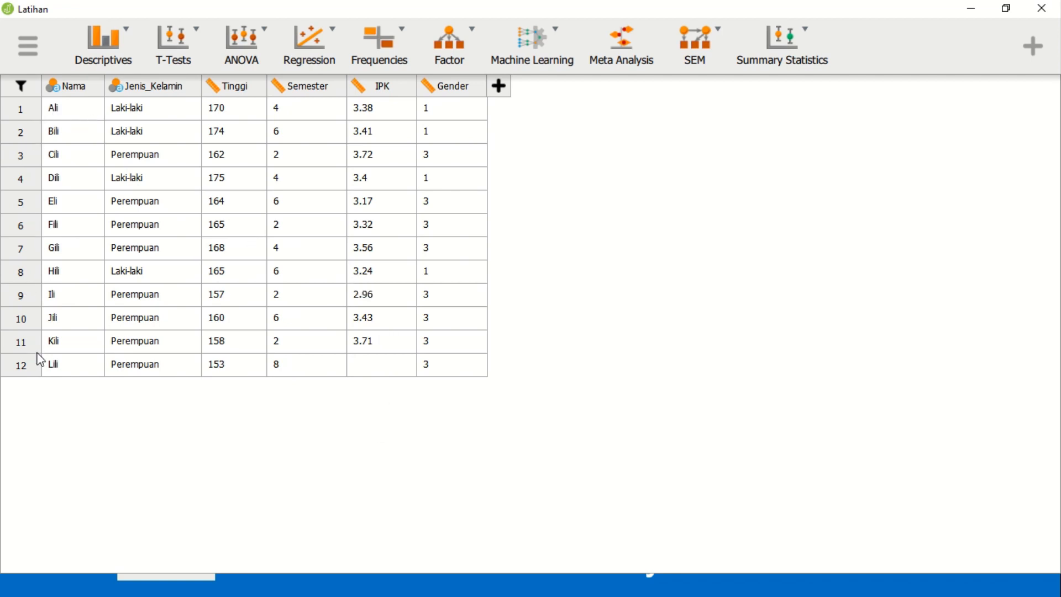
# - Examine the value labels of Jenis_Kelamin and the measurement-level options of the Tinggi and Semester columns
pyautogui.click(158, 89)
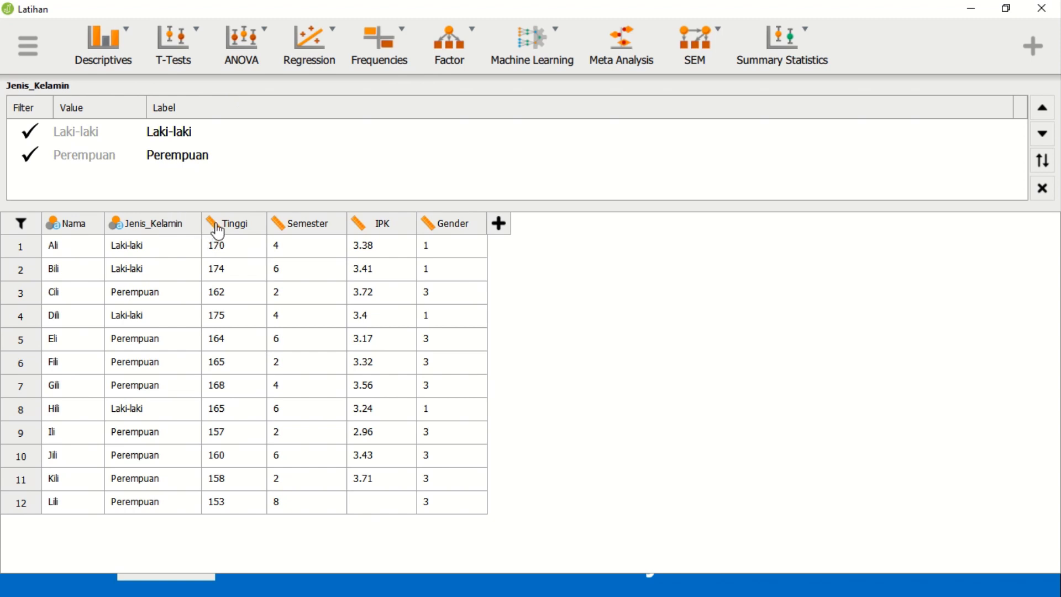
pyautogui.click(217, 225)
pyautogui.click(284, 222)
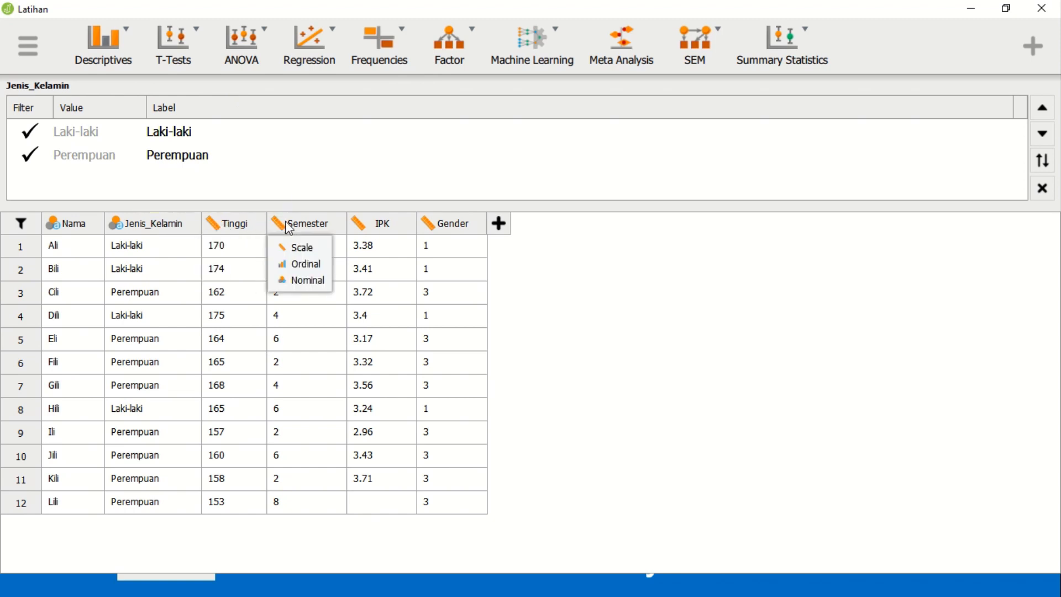
pyautogui.click(388, 233)
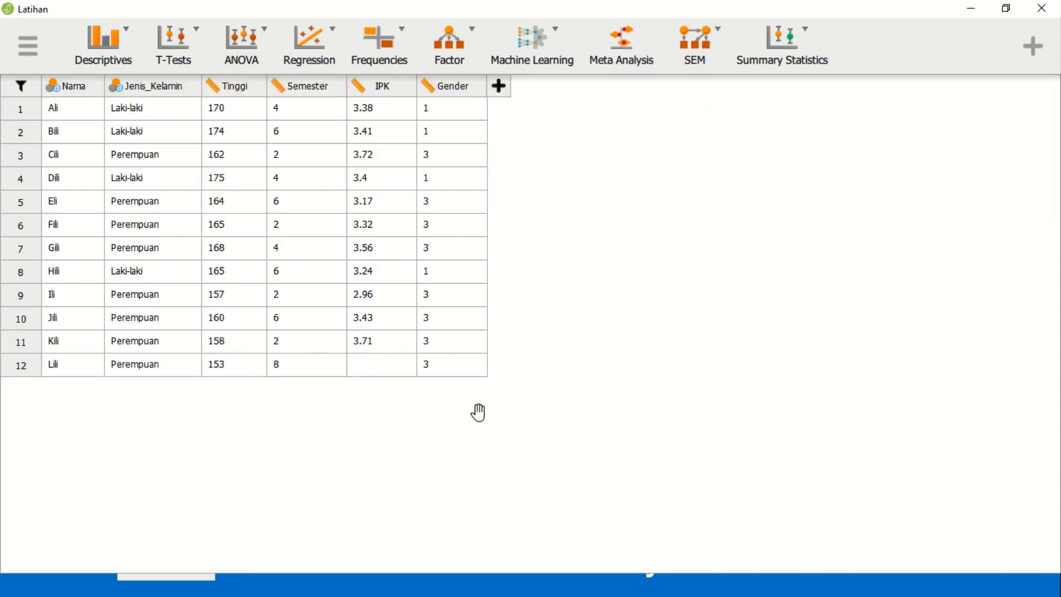
# - Switch to the PowerPoint slide show and advance to the Descriptive Statistics and Reliability Analysis choices on the Run the Analysis slide
pyautogui.hotkey('alt', 'Tab')
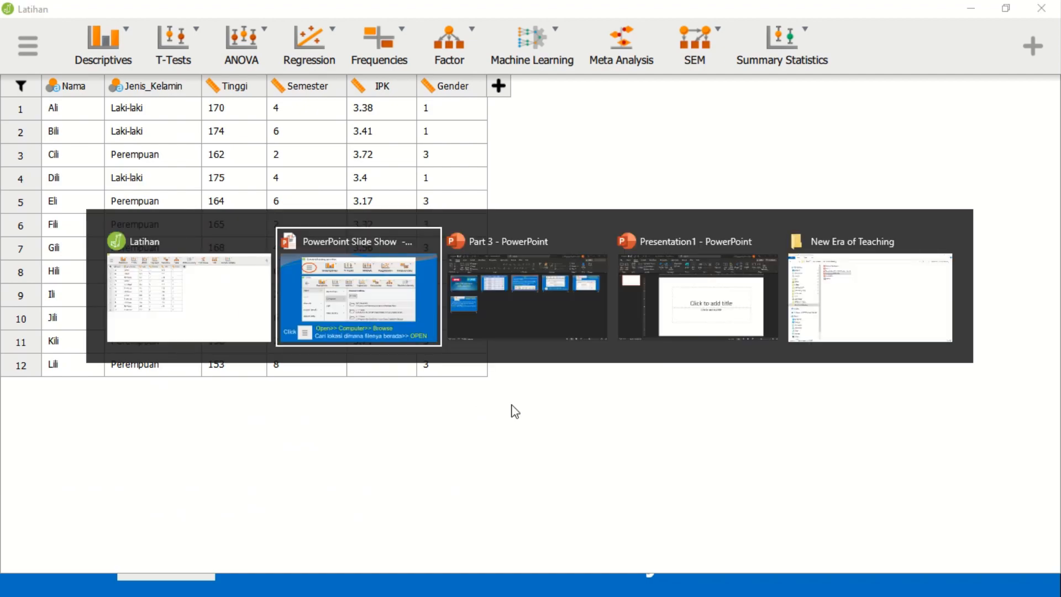
pyautogui.press('Right')
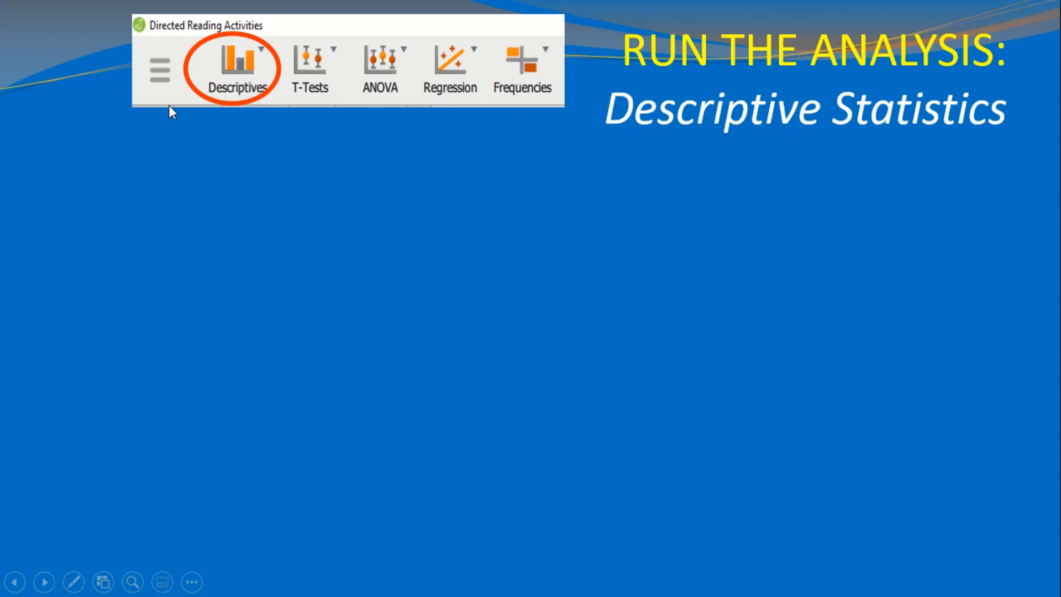
pyautogui.click(220, 100)
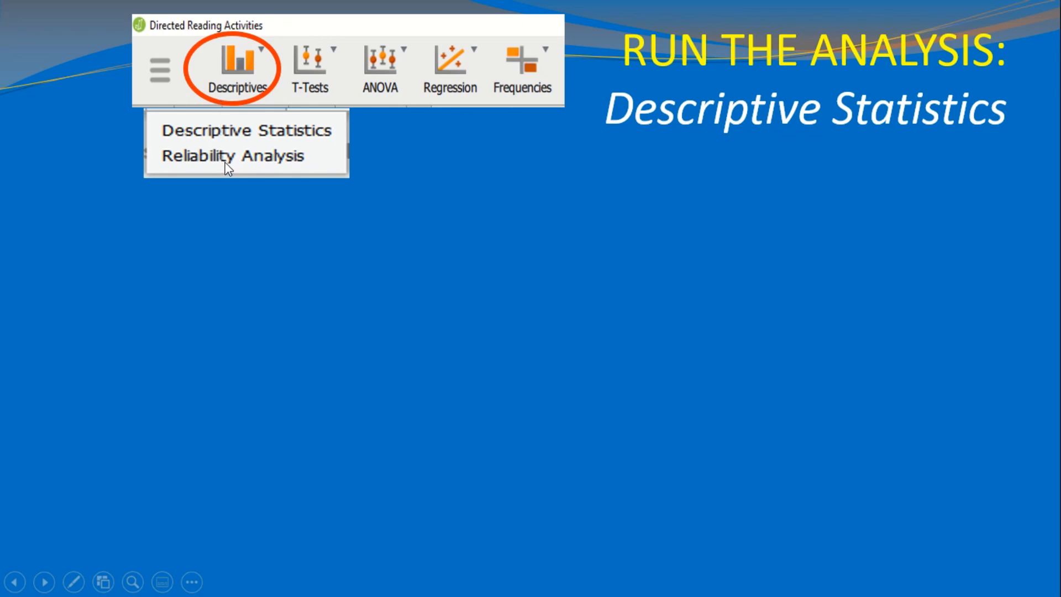
# - Return to JASP and start a Descriptive Statistics analysis on the Latihan data
pyautogui.hotkey('alt', 'Tab')
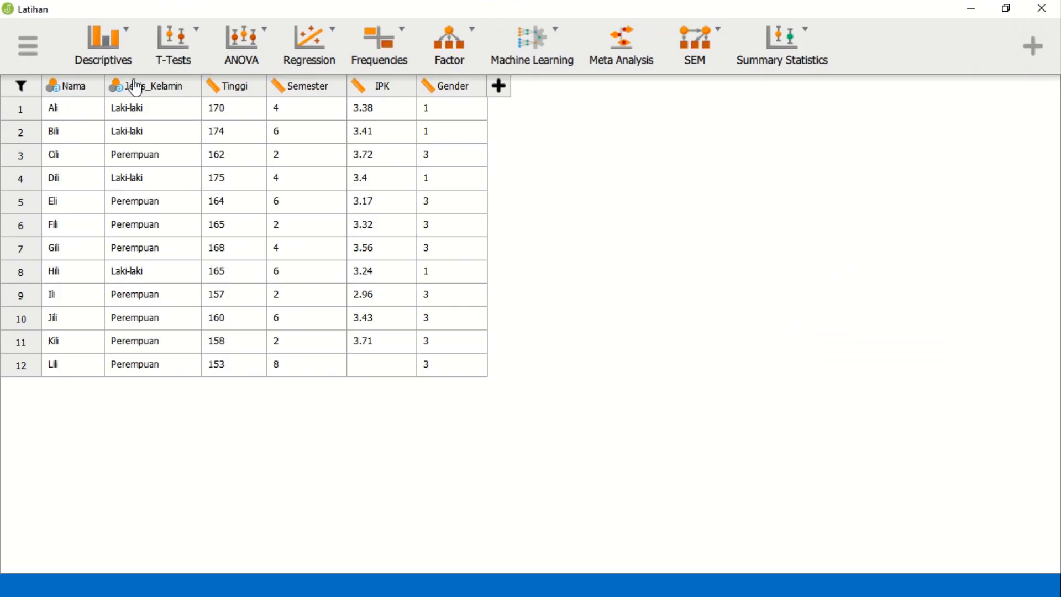
pyautogui.click(33, 49)
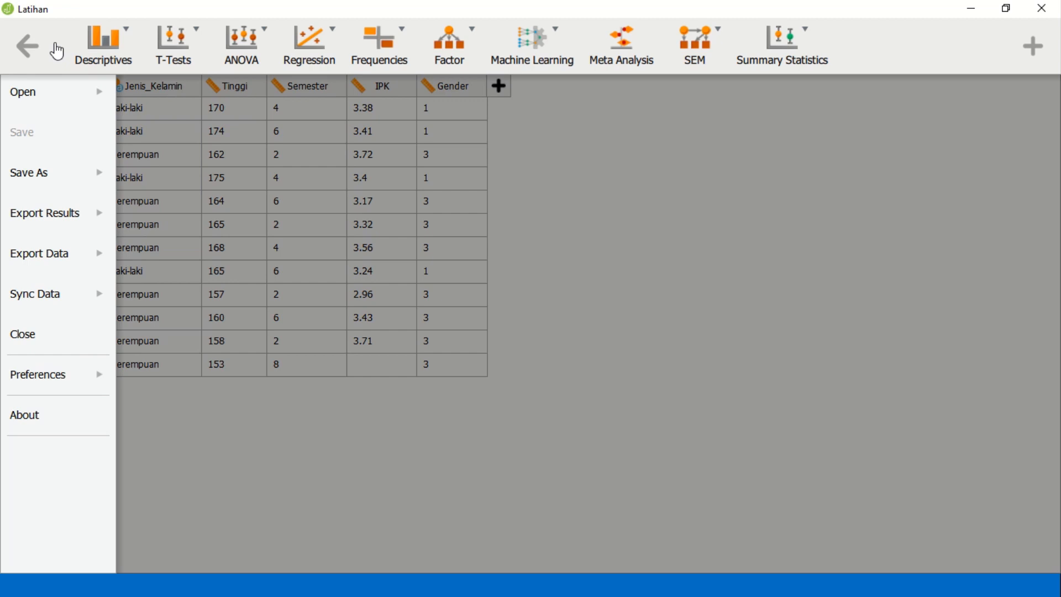
pyautogui.click(114, 55)
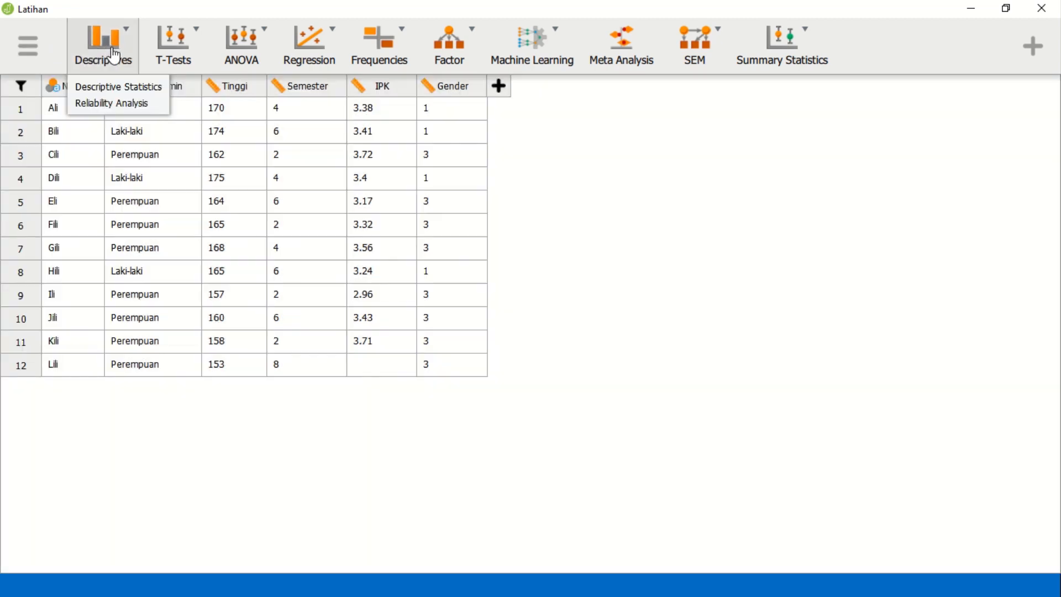
pyautogui.click(104, 88)
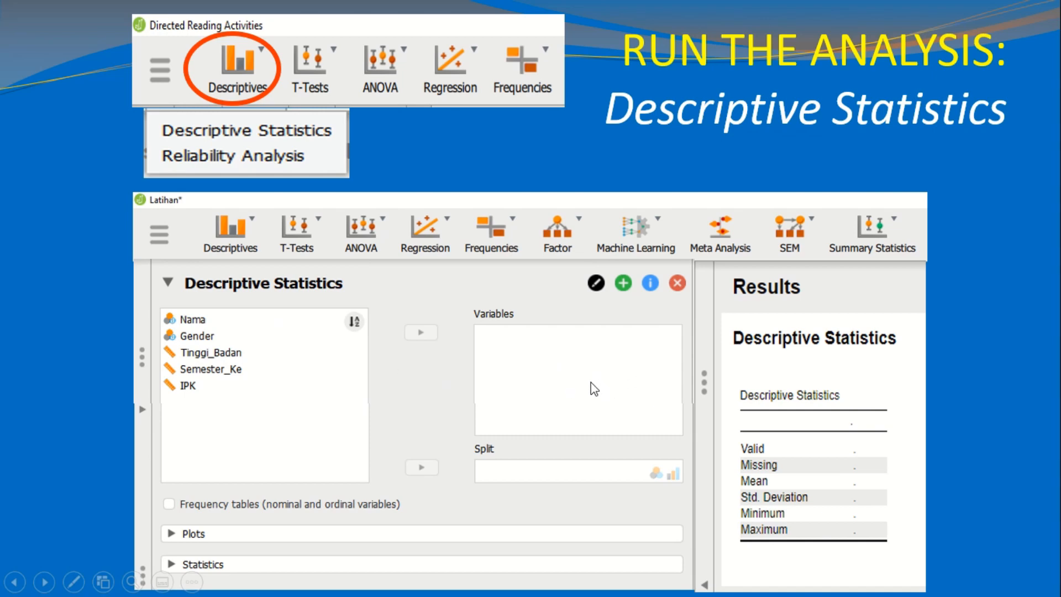
pyautogui.hotkey('alt', 'Tab')
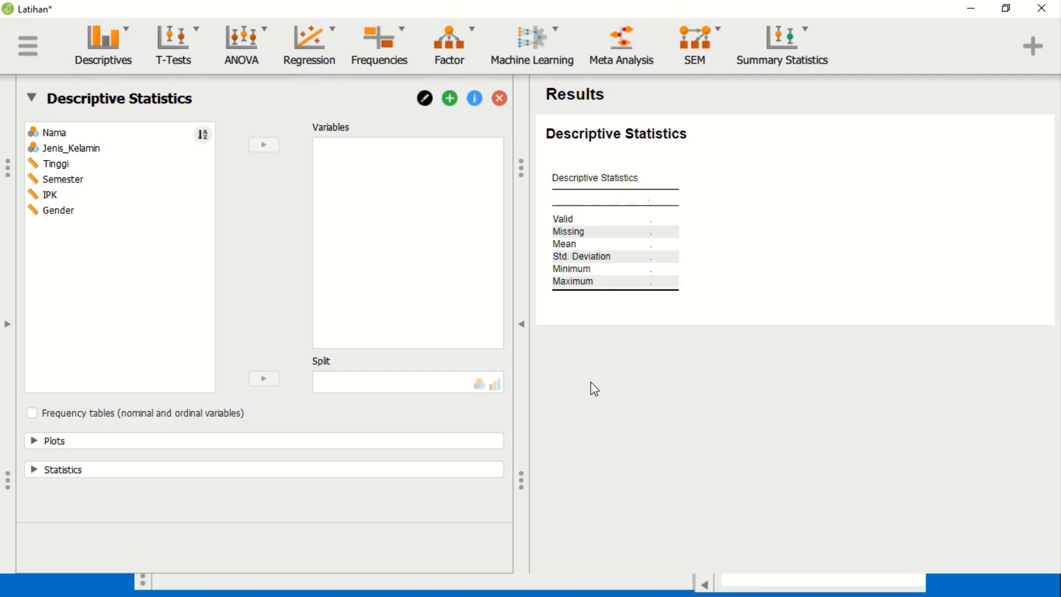
# - Add Tinggi and IPK to the variables of the Descriptive Statistics analysis
pyautogui.click(67, 175)
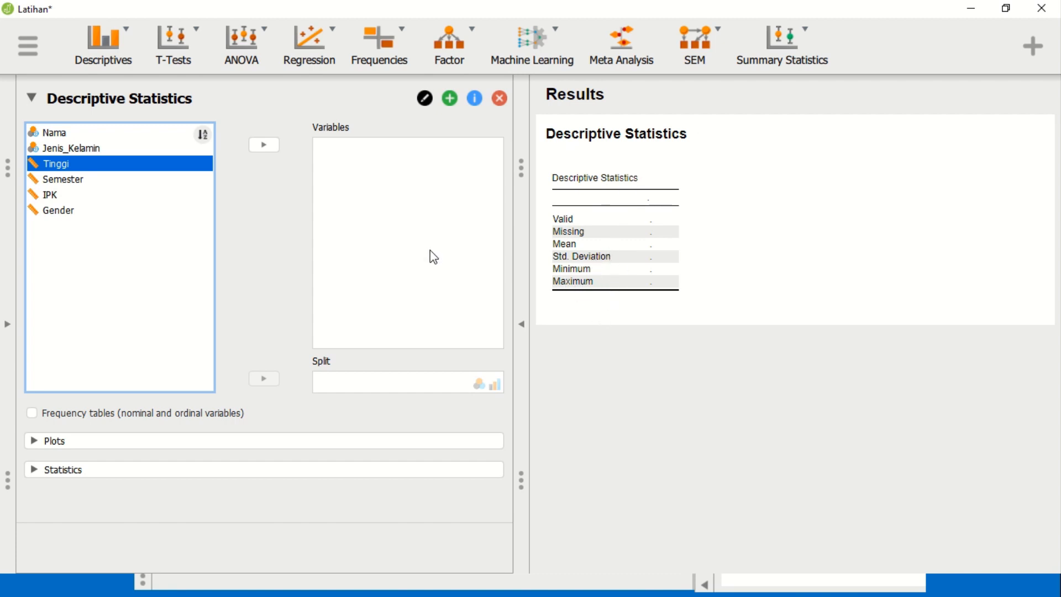
pyautogui.click(264, 146)
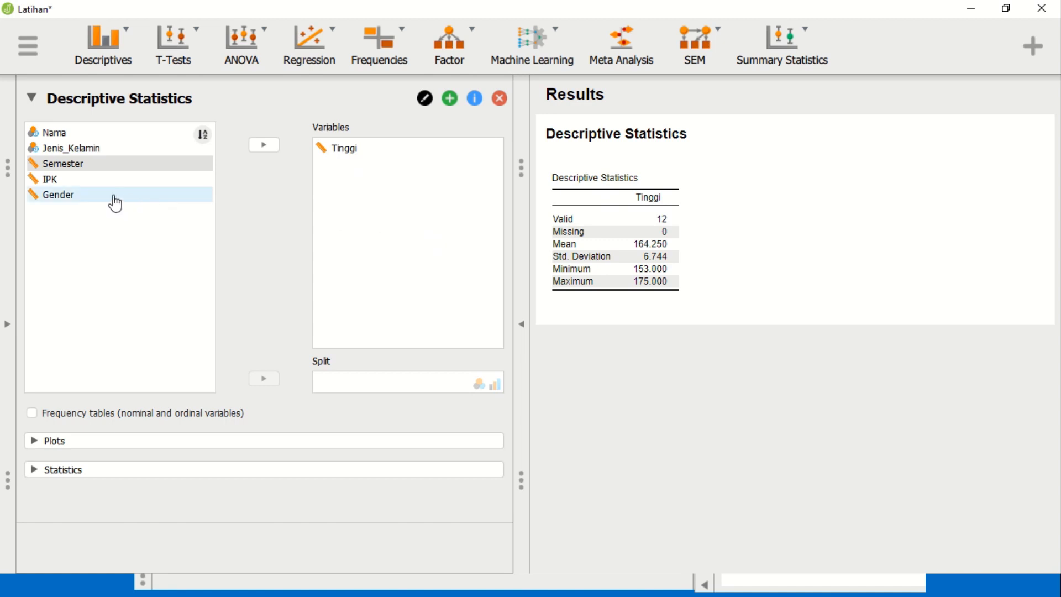
pyautogui.click(52, 179)
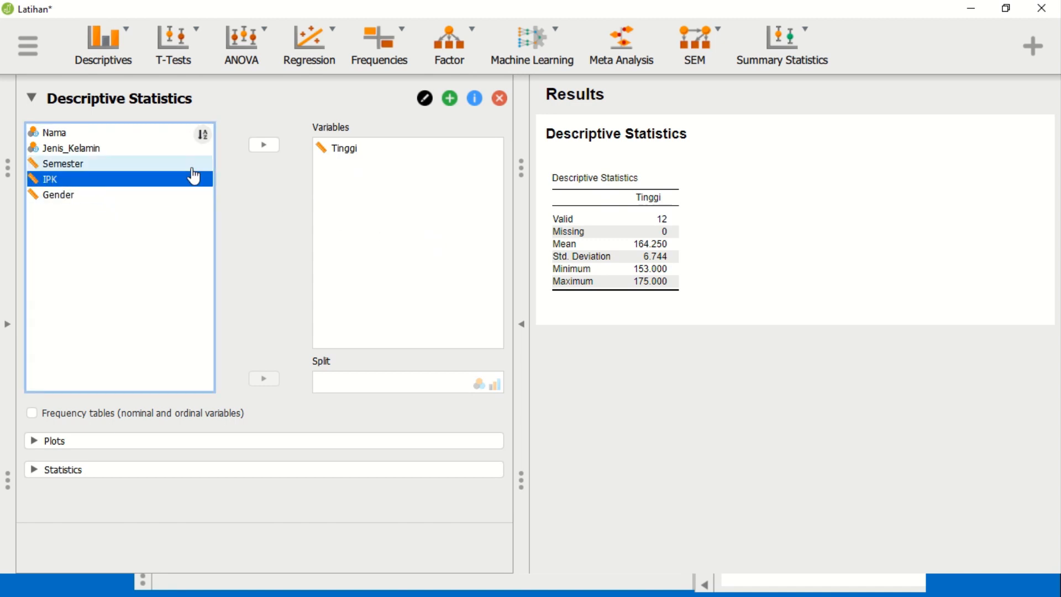
pyautogui.click(264, 146)
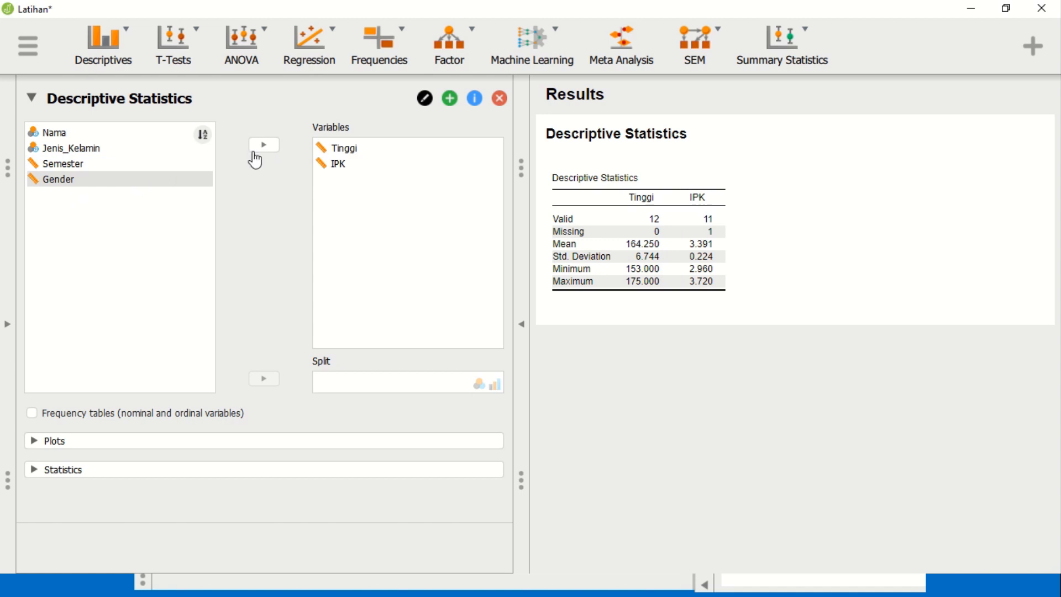
# - Try including Gender in the analysis variables, and remove it from them again
pyautogui.click(265, 146)
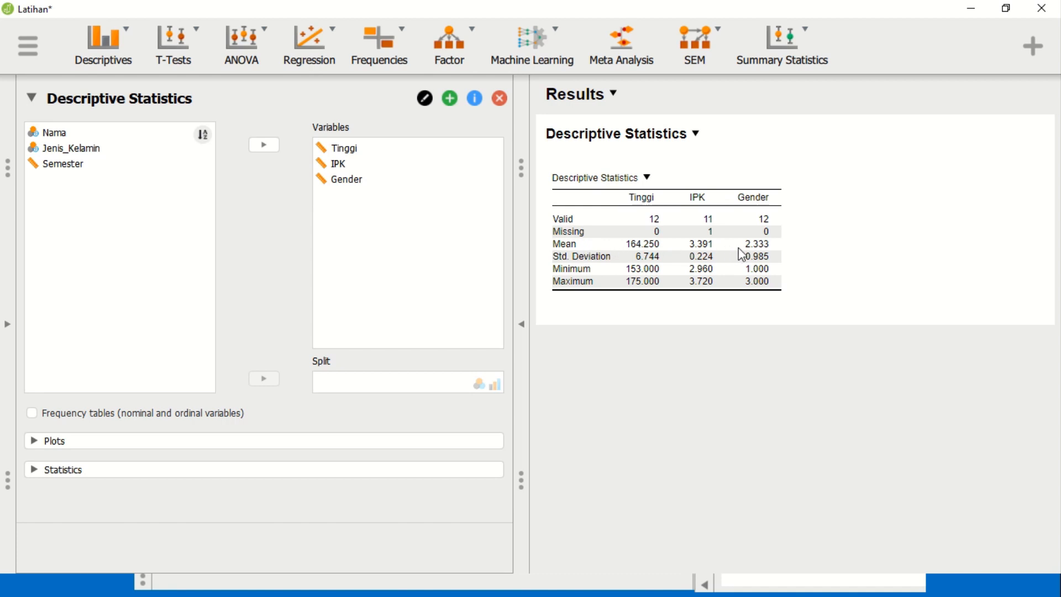
pyautogui.click(350, 182)
pyautogui.click(275, 151)
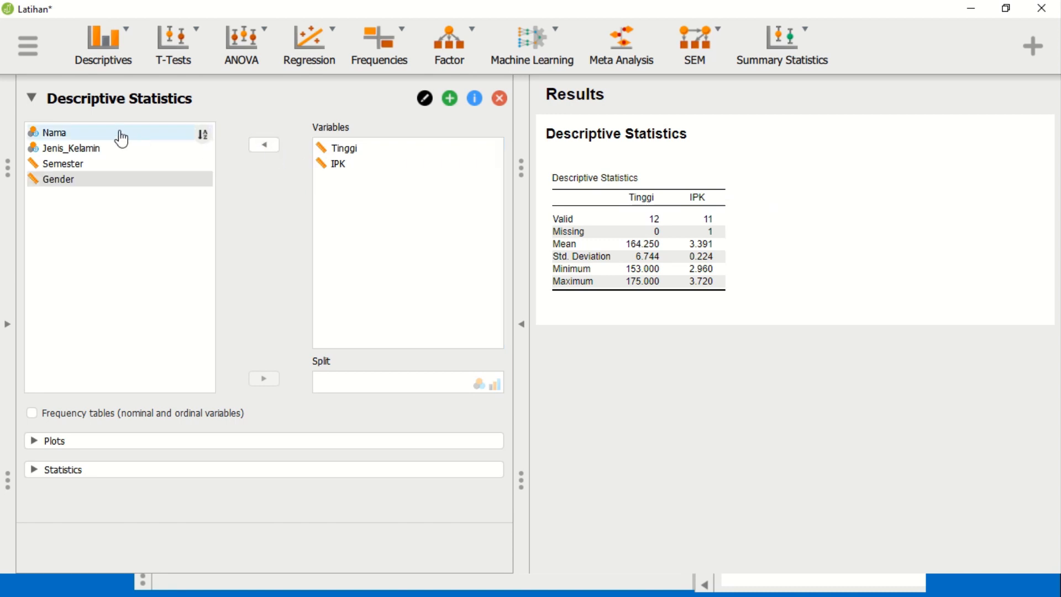
# - Add Jenis_Kelamin to the variables of the Descriptive Statistics analysis
pyautogui.click(94, 150)
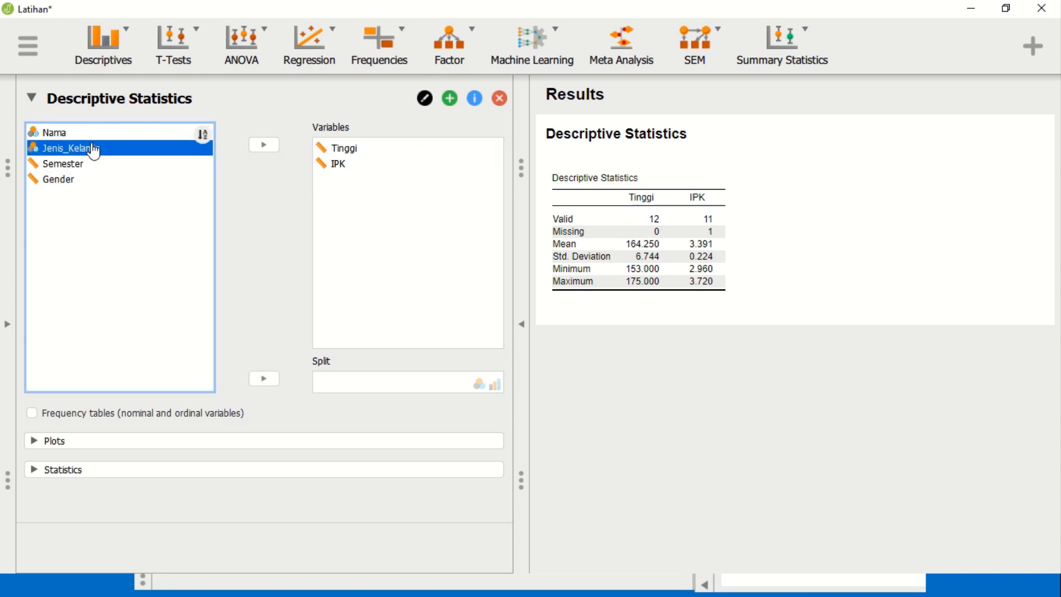
pyautogui.click(263, 145)
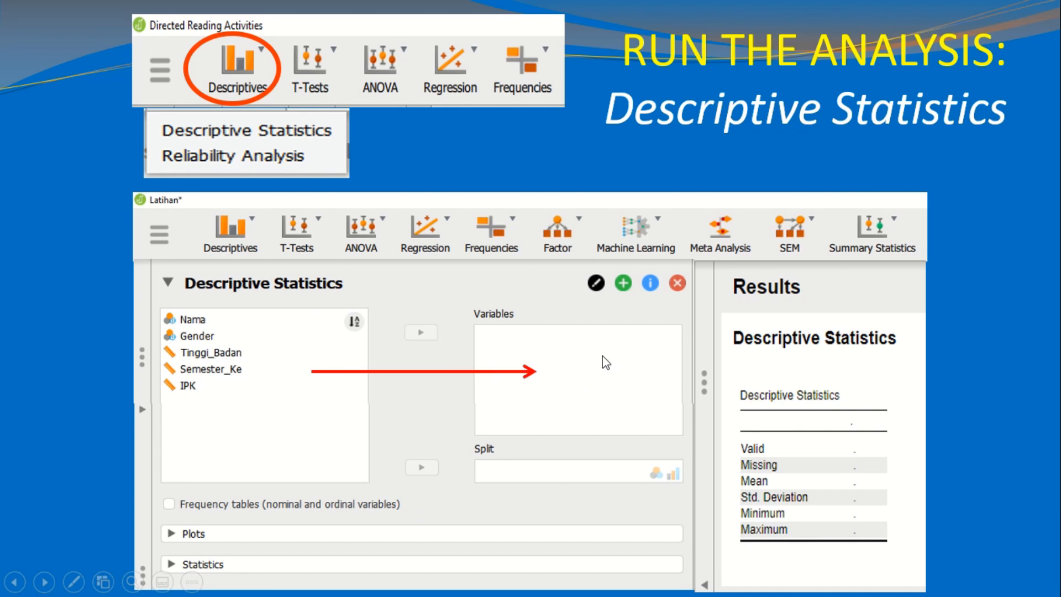
# - Advance the PowerPoint slide show to the bullet about using Plot for tables and graphs
pyautogui.click(580, 369)
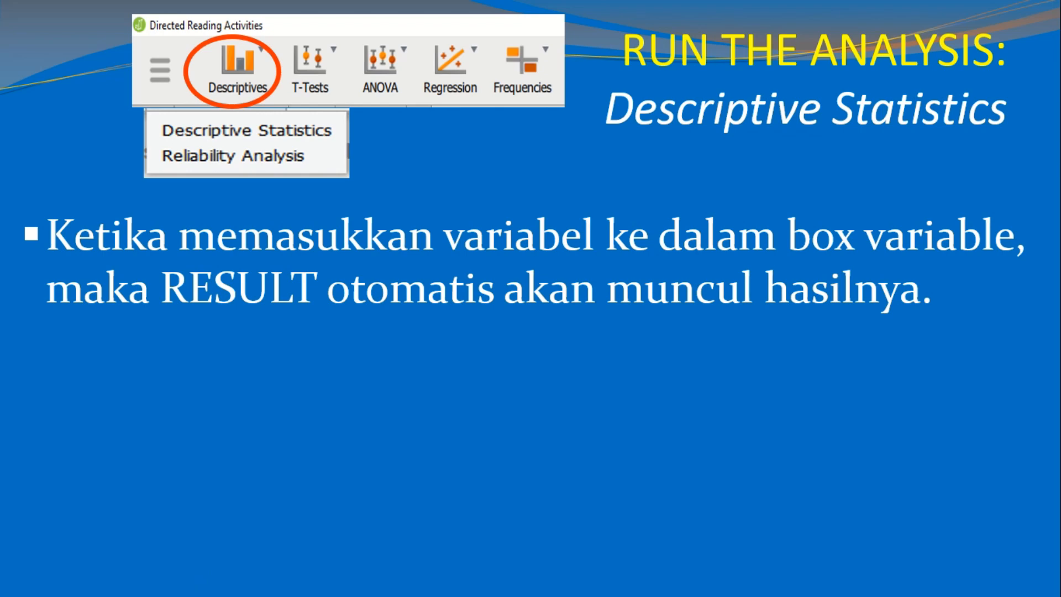
pyautogui.press('Right')
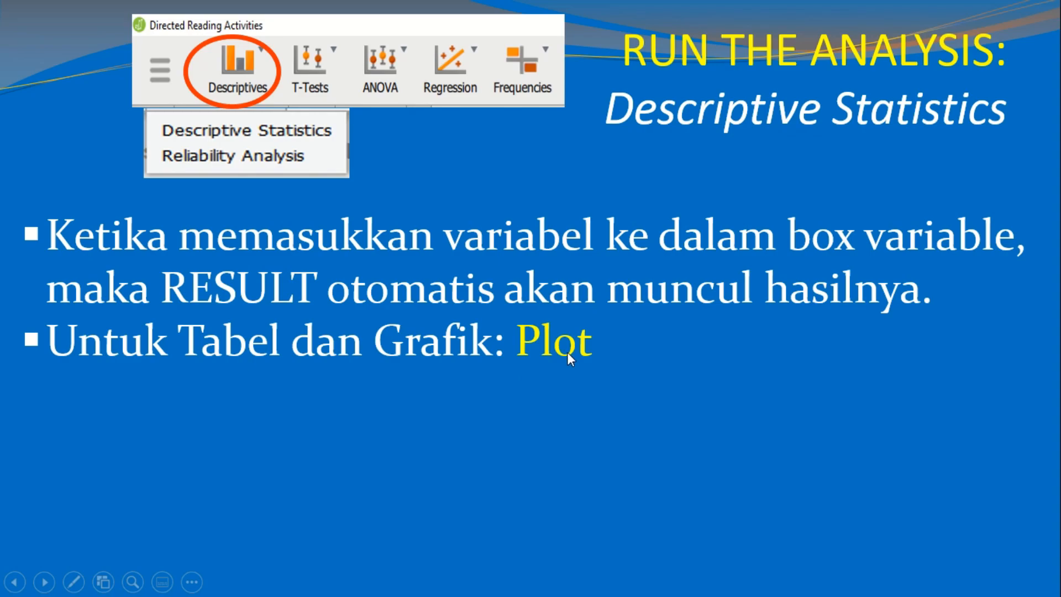
# - Switch back to JASP, enable distribution plots for the analysis variables and view the Tinggi, IPK and Jenis_Kelamin charts
pyautogui.hotkey('alt', 'Tab')
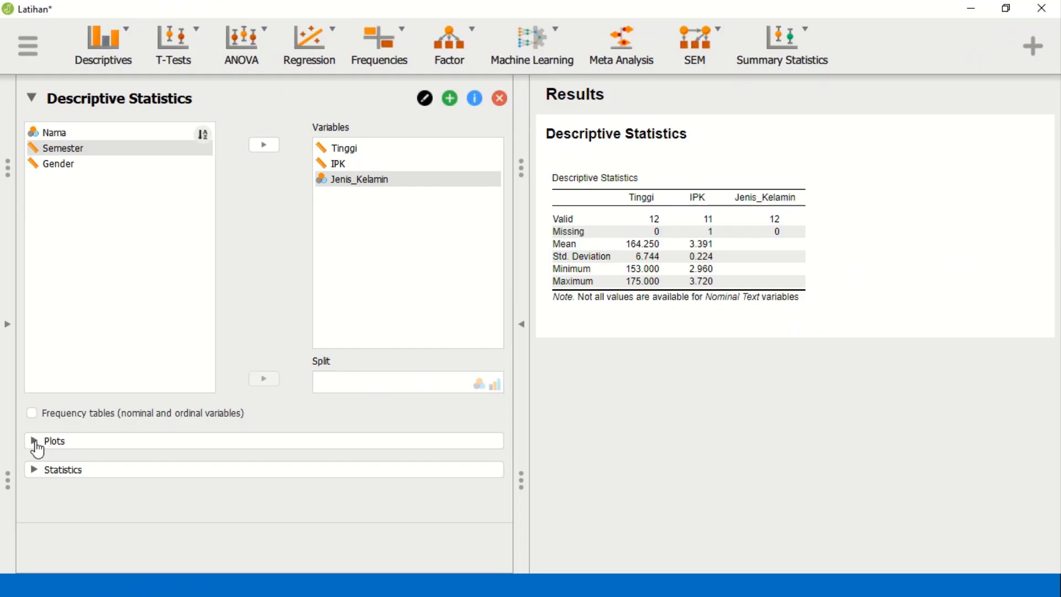
pyautogui.click(36, 444)
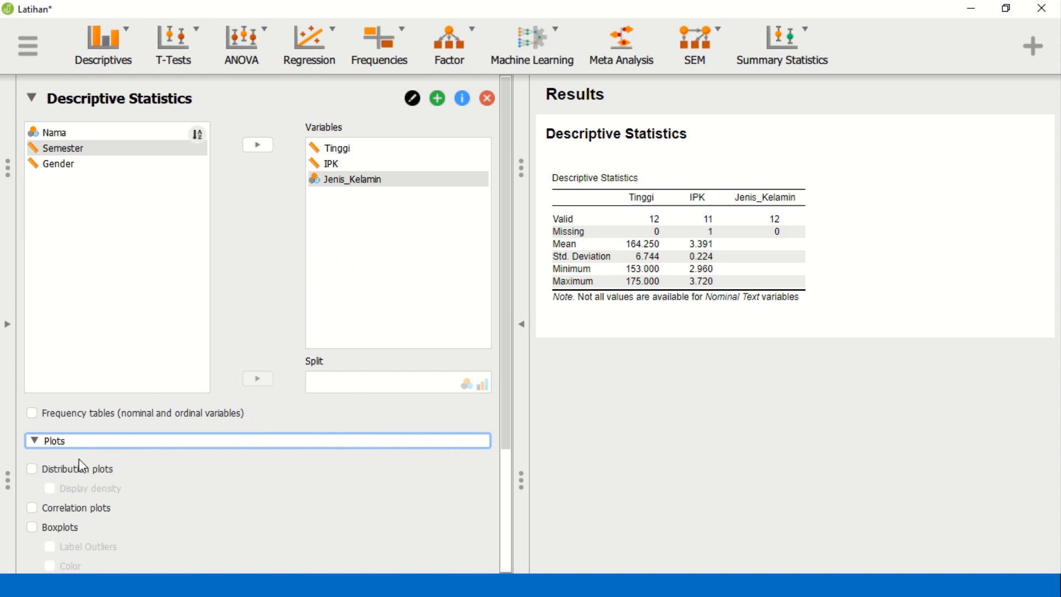
pyautogui.click(36, 470)
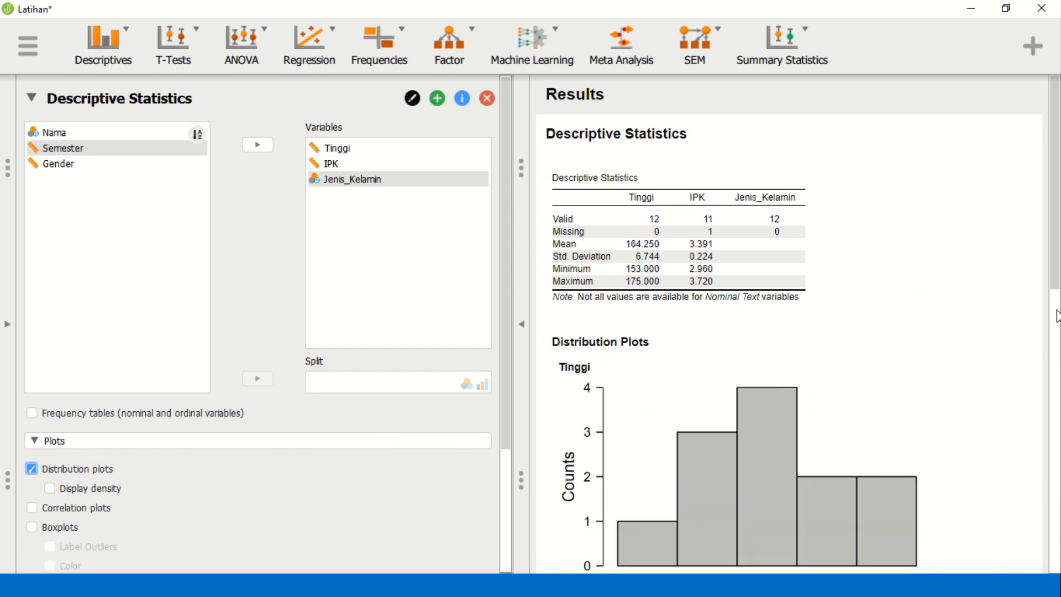
pyautogui.click(1057, 317)
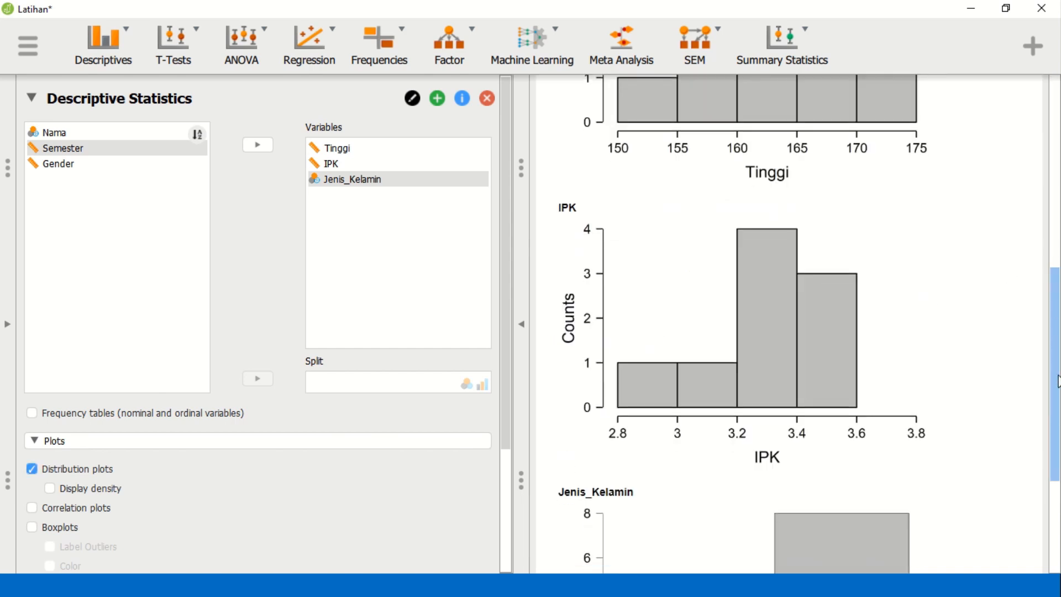
pyautogui.moveTo(1057, 381); pyautogui.dragTo(1058, 437)
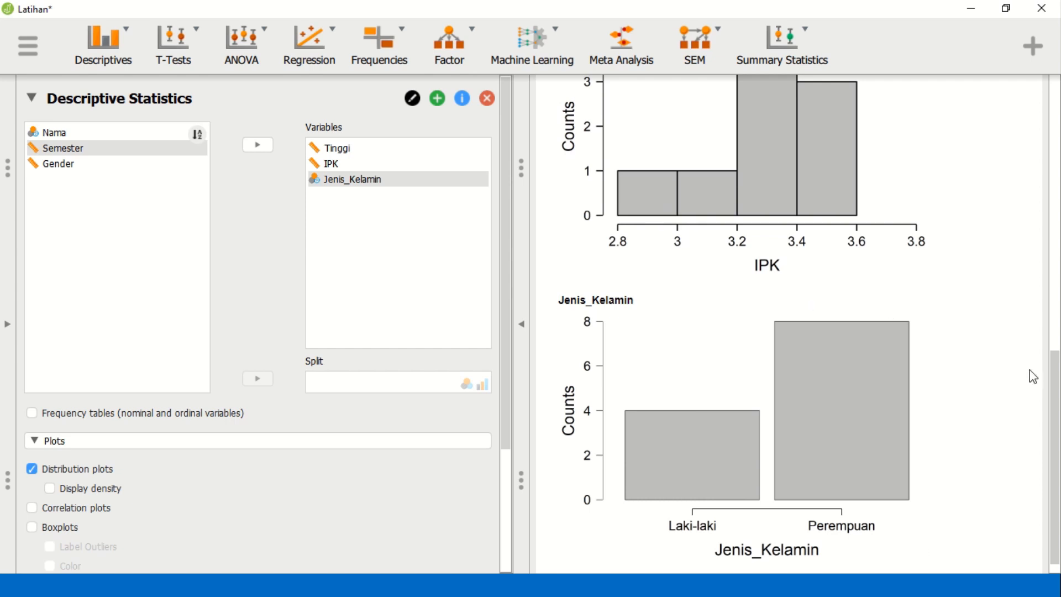
# - Copy the Descriptive Statistics table from the results
pyautogui.moveTo(1056, 384); pyautogui.dragTo(1056, 96)
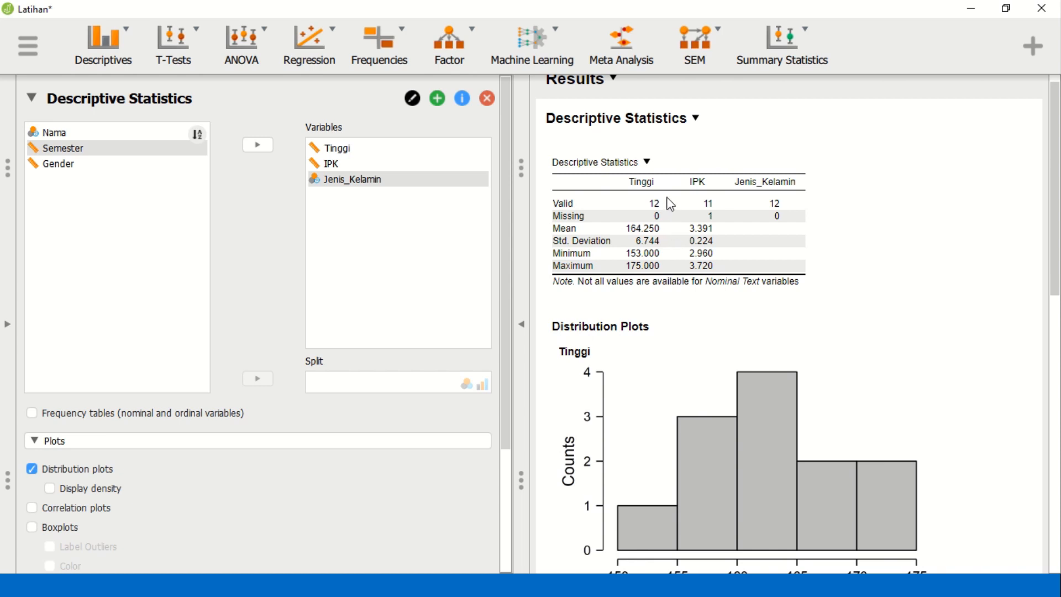
pyautogui.click(648, 162)
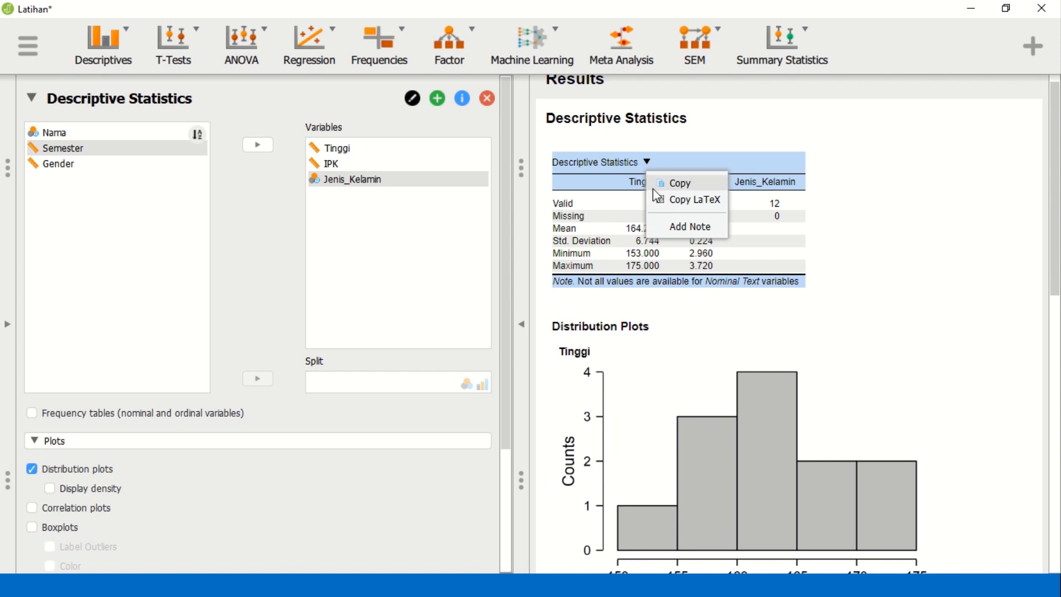
pyautogui.click(655, 186)
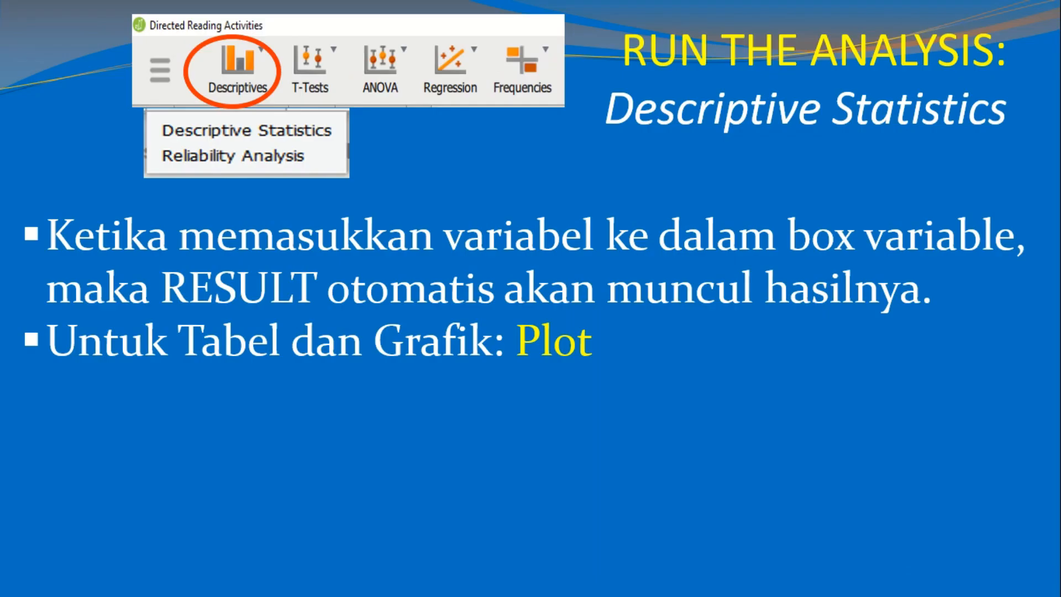
# - Switch to PowerPoint and advance the slide show to the bullet about Statistics showing the variables' indices
pyautogui.press('Right')
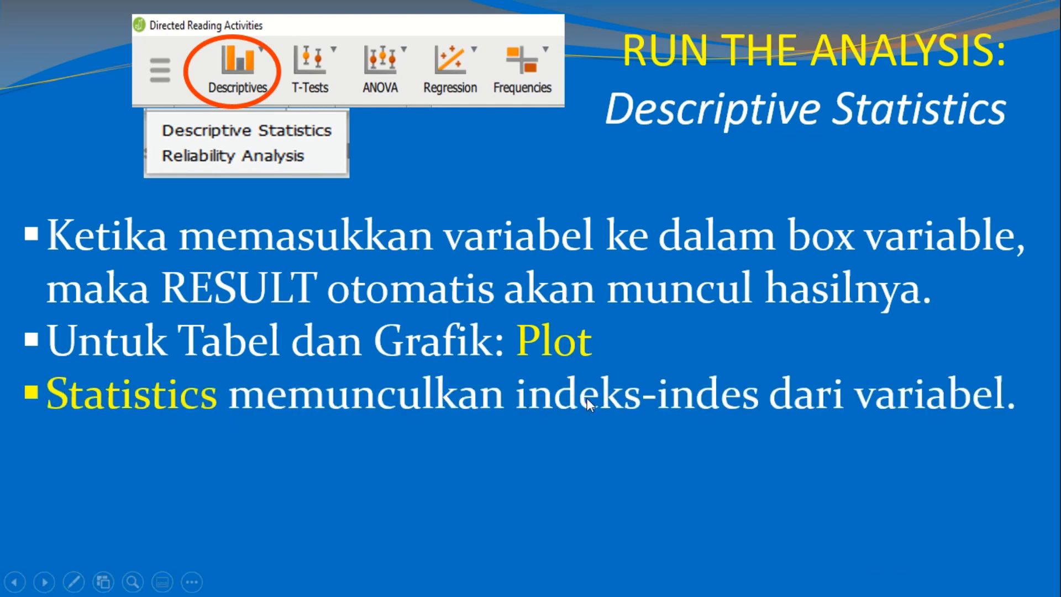
# - Switch back to JASP and add Median, Skewness and Kurtosis to the statistics of the Descriptive Statistics analysis
pyautogui.hotkey('alt', 'Tab')
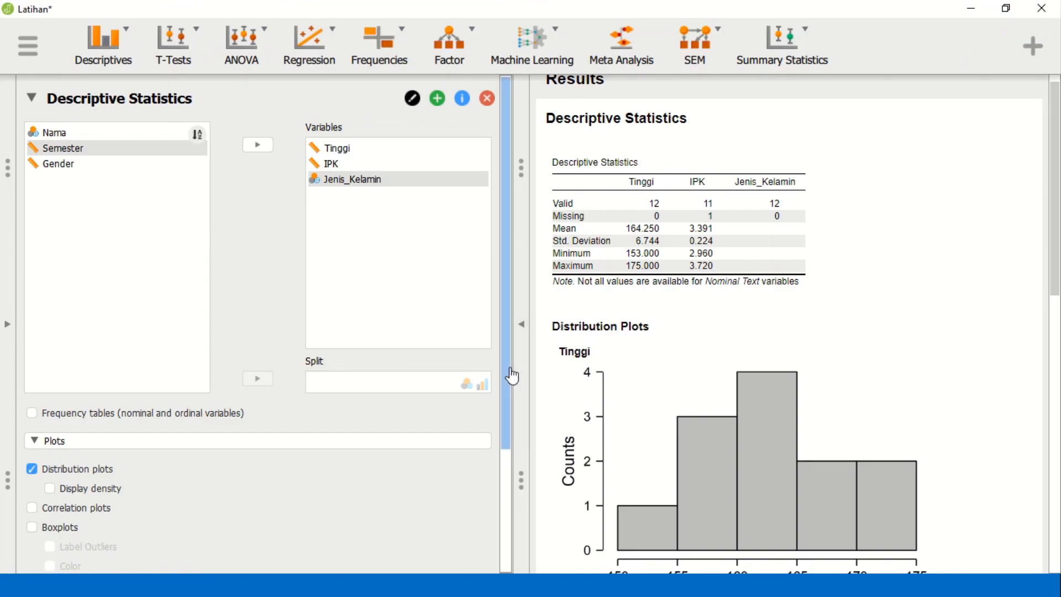
pyautogui.scroll(-3, 508, 375)
pyautogui.scroll(-2, 506, 380)
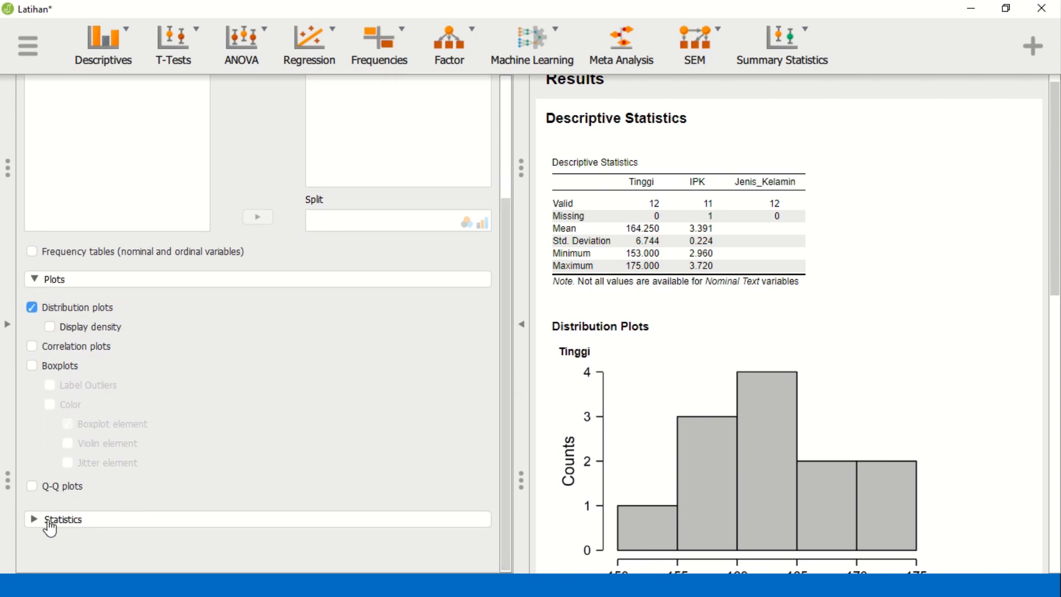
pyautogui.click(49, 524)
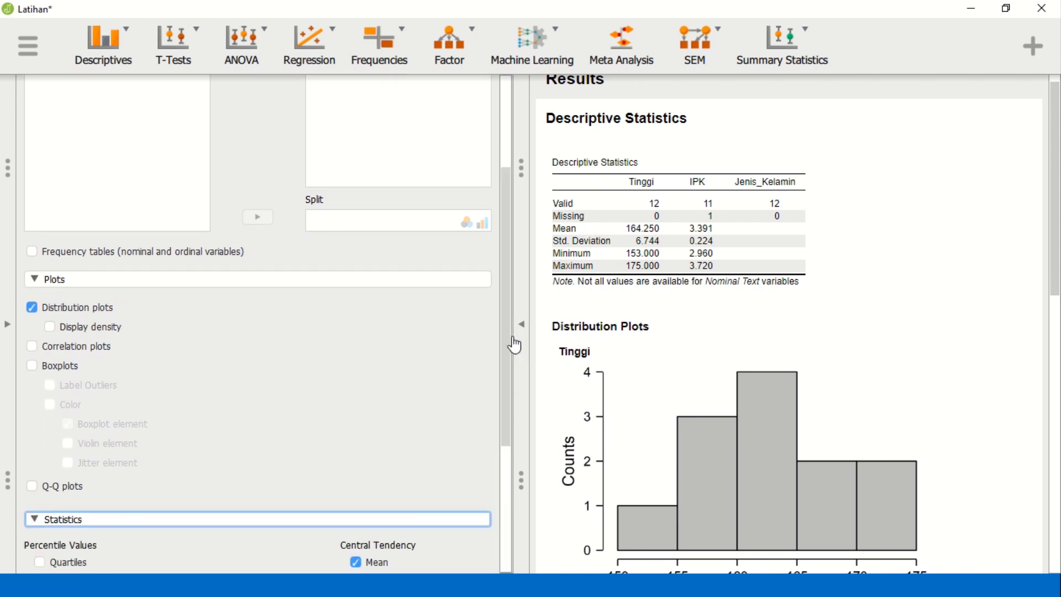
pyautogui.moveTo(502, 372); pyautogui.dragTo(509, 501)
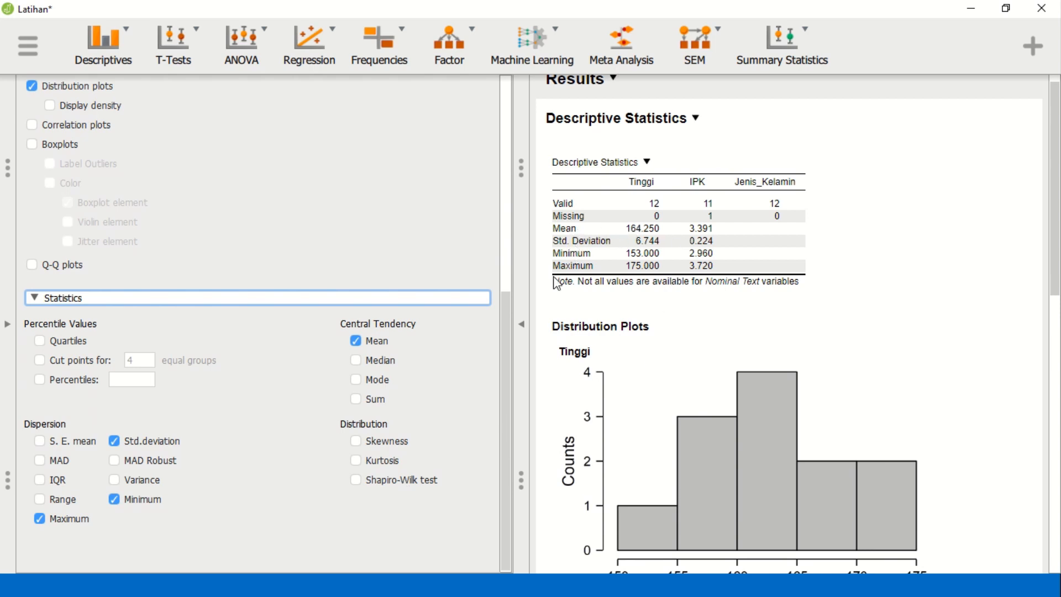
pyautogui.click(359, 362)
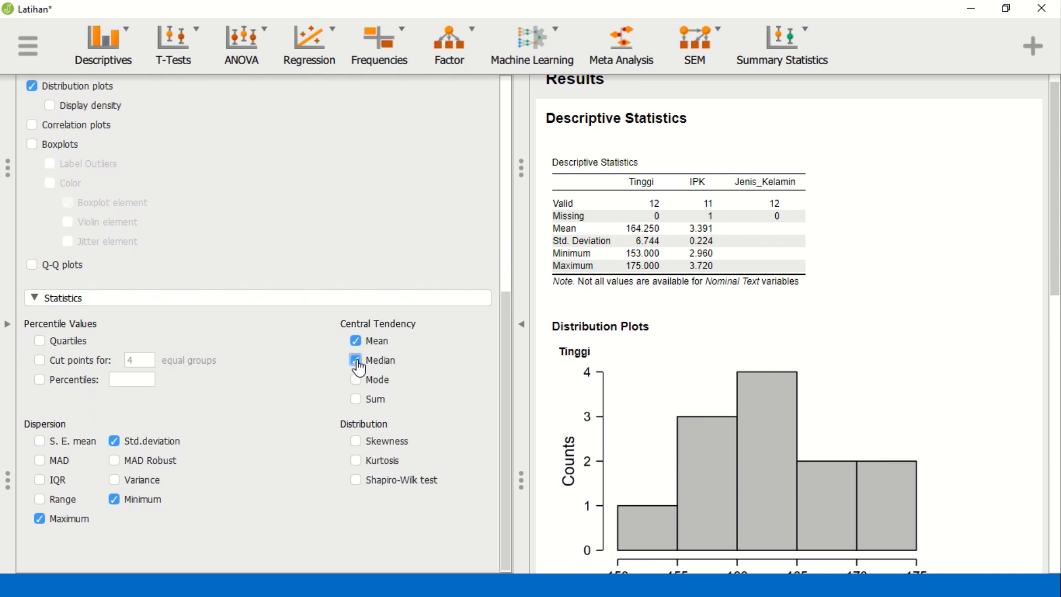
pyautogui.click(358, 442)
pyautogui.click(358, 462)
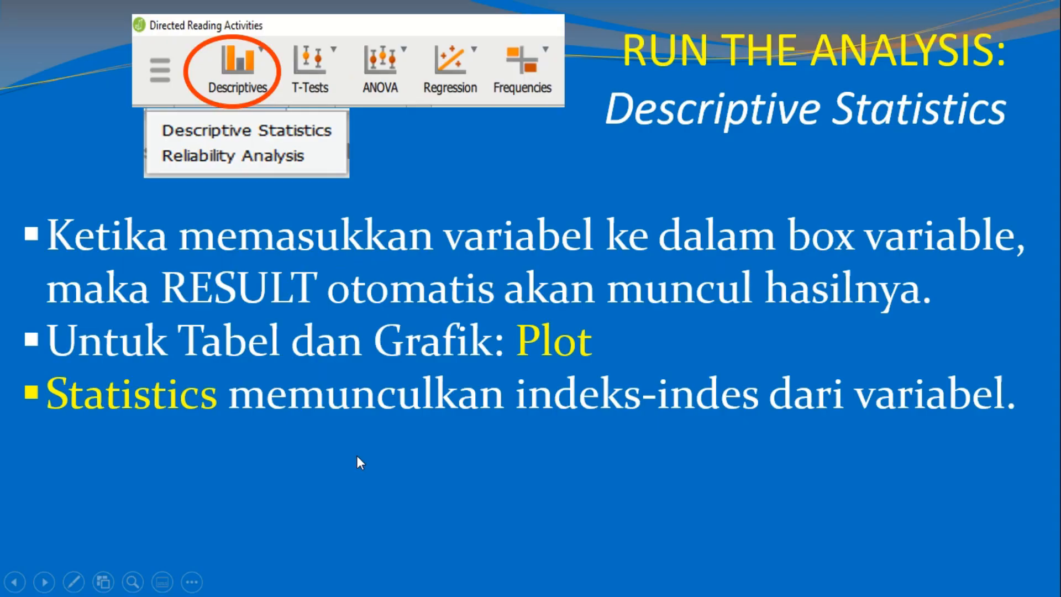
# - Switch to PowerPoint and advance the slide show past its last slide
pyautogui.click(356, 455)
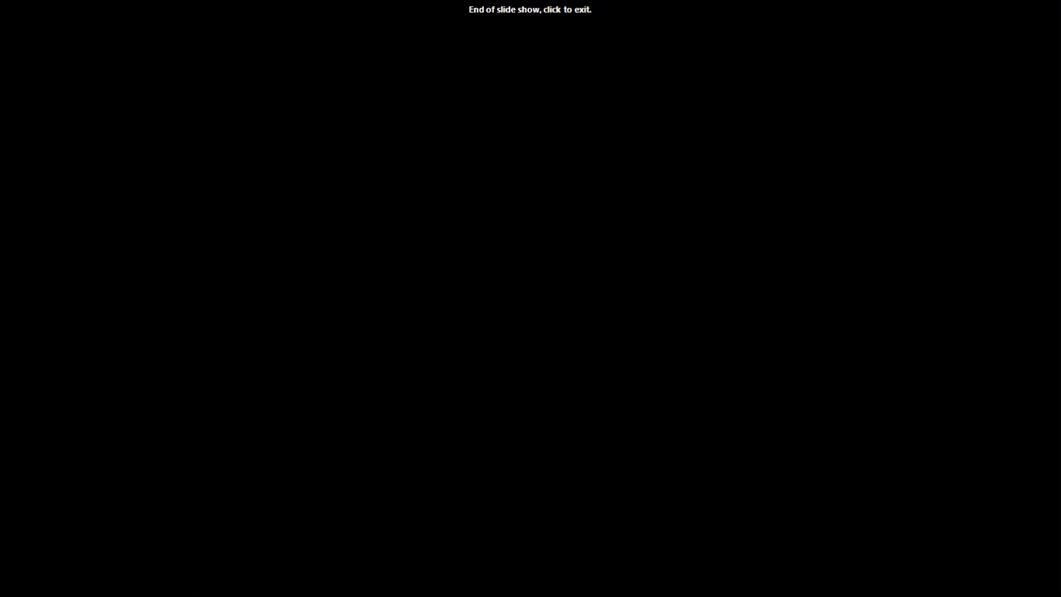
pyautogui.click(356, 458)
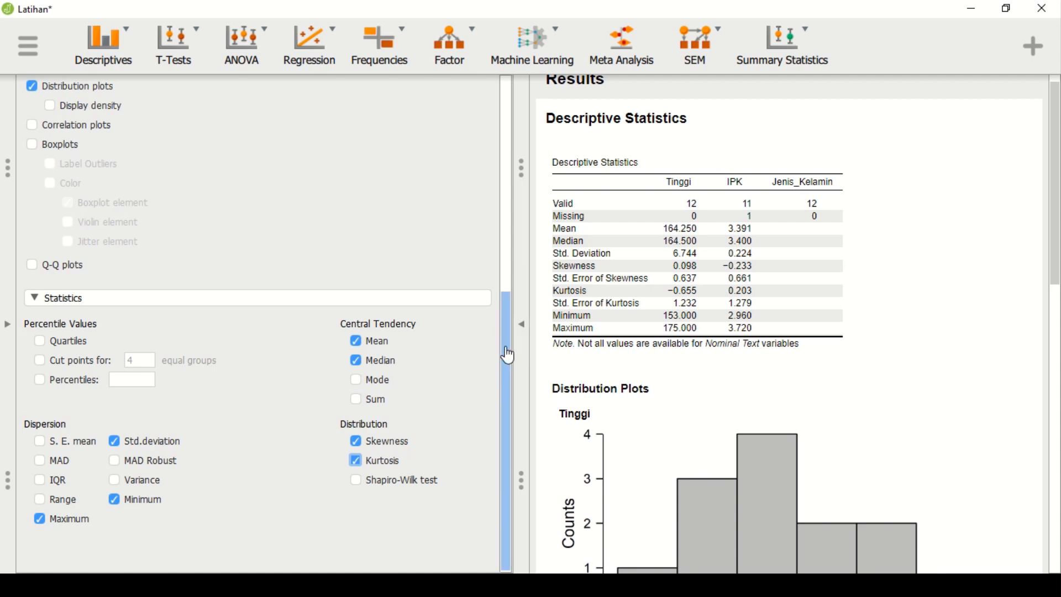
pyautogui.moveTo(504, 354); pyautogui.dragTo(509, 114)
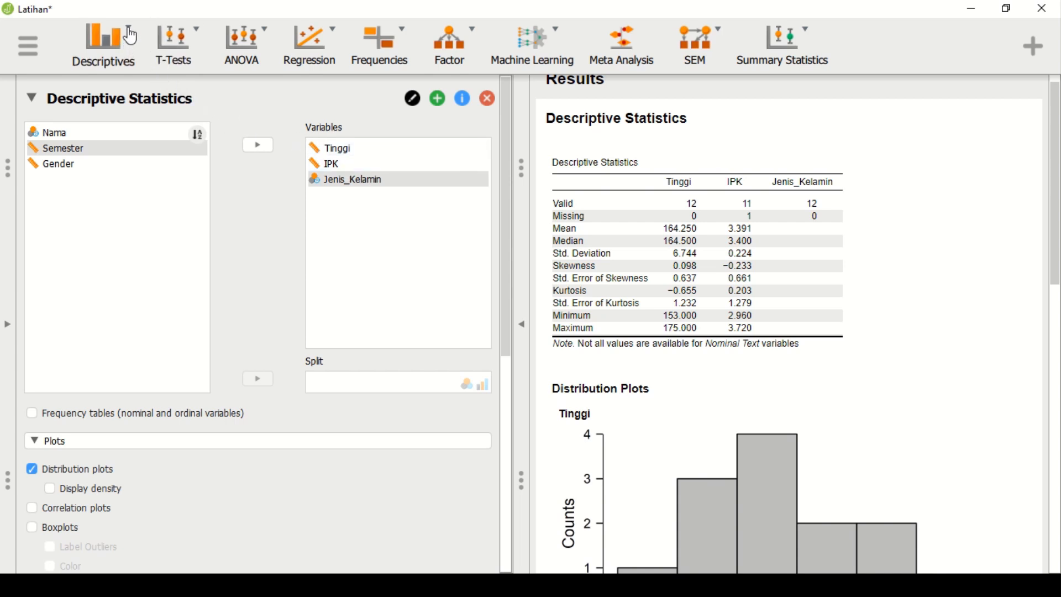
pyautogui.click(195, 39)
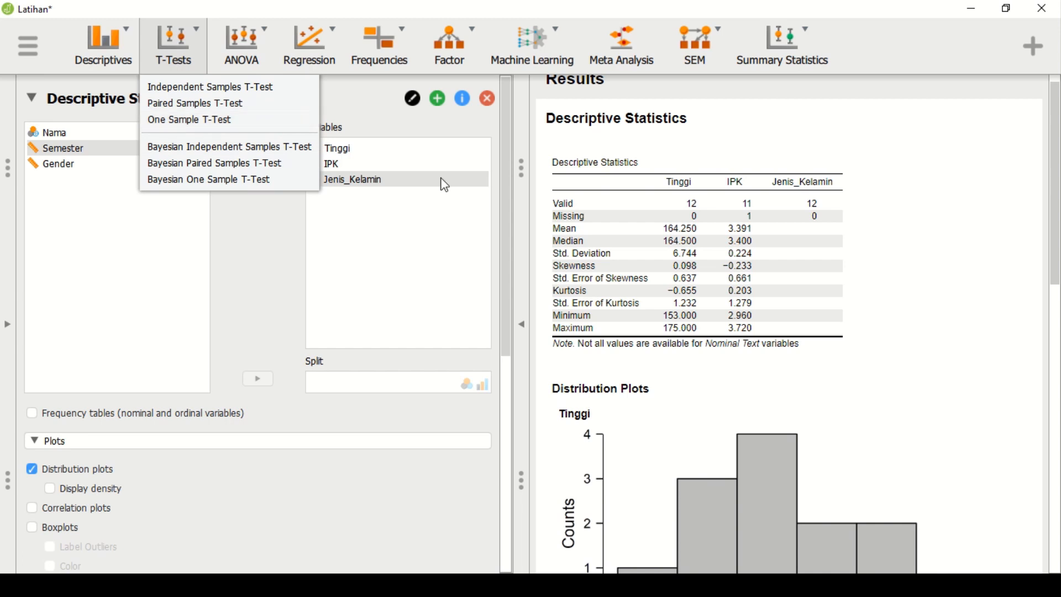
pyautogui.click(469, 278)
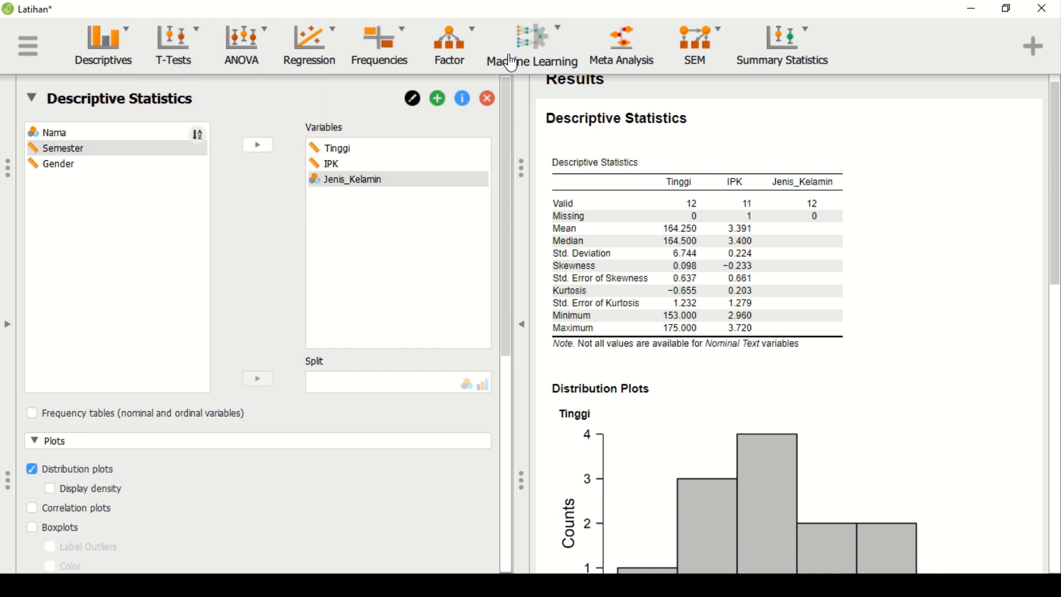
pyautogui.moveTo(464, 4)
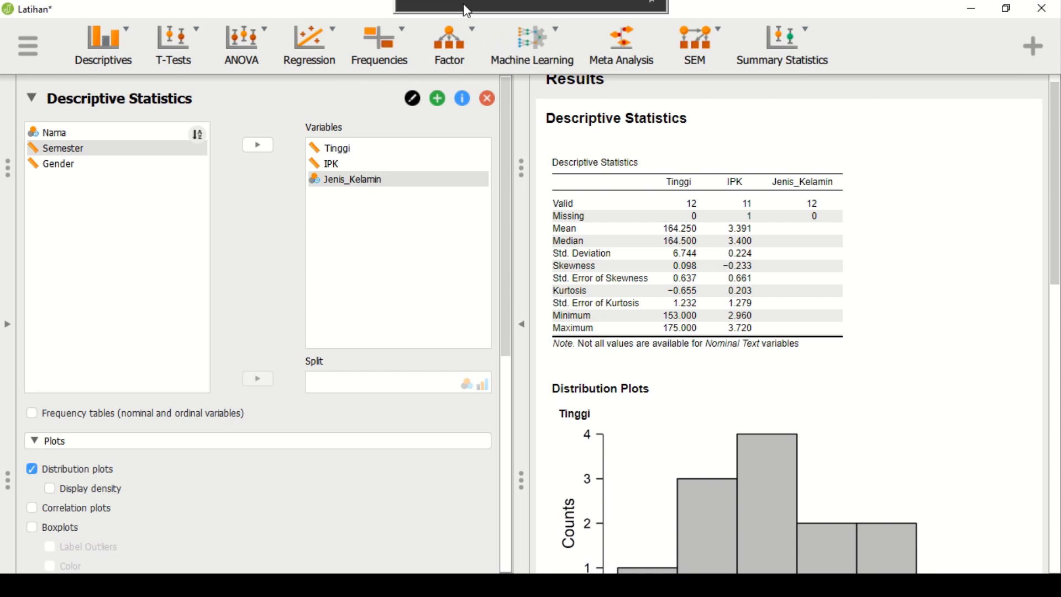